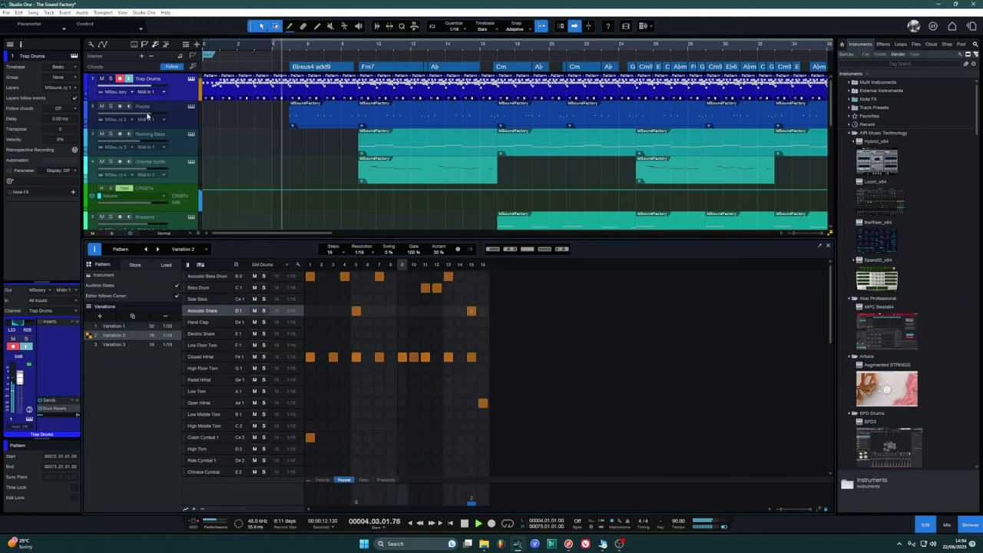
# View the Plucks track's notes in the piano roll and the Vocal Lead track's waveform in the audio editor.
pyautogui.click(146, 108)
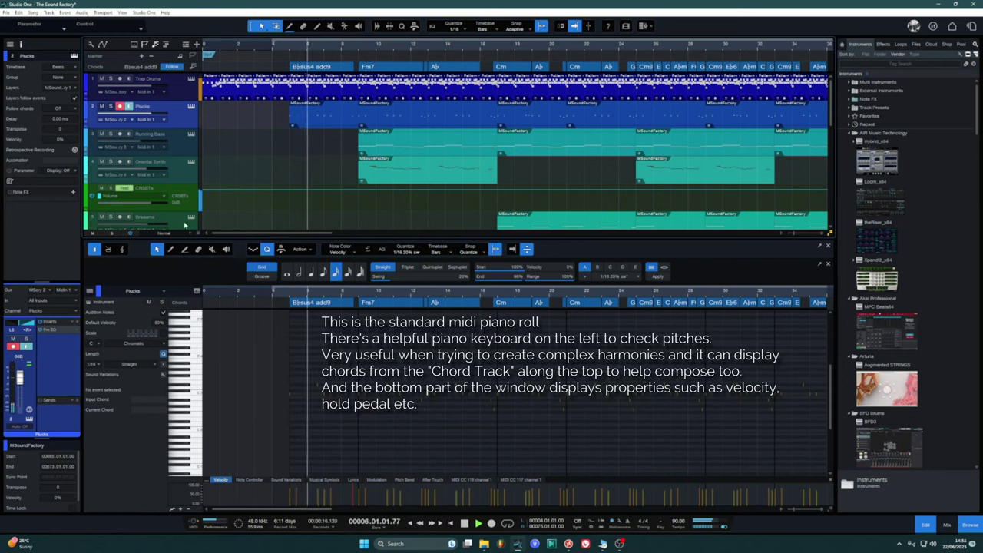
pyautogui.scroll(-3, 189, 192)
pyautogui.scroll(-4, 189, 192)
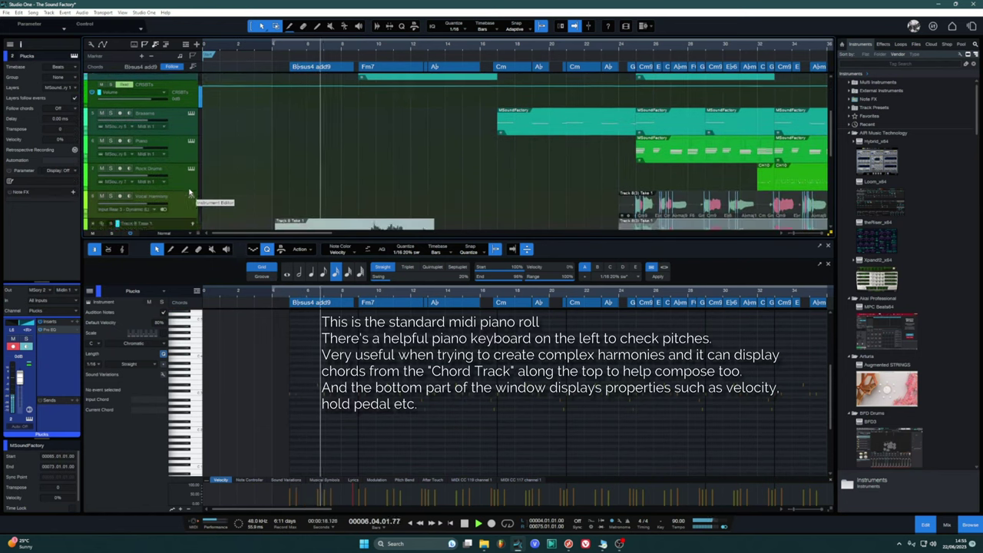
pyautogui.scroll(-3, 187, 189)
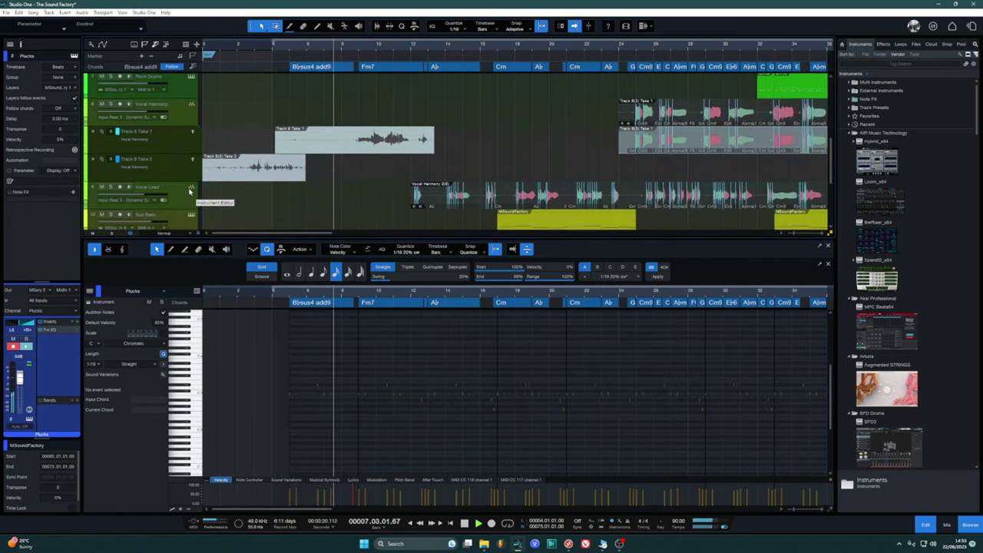
pyautogui.click(183, 178)
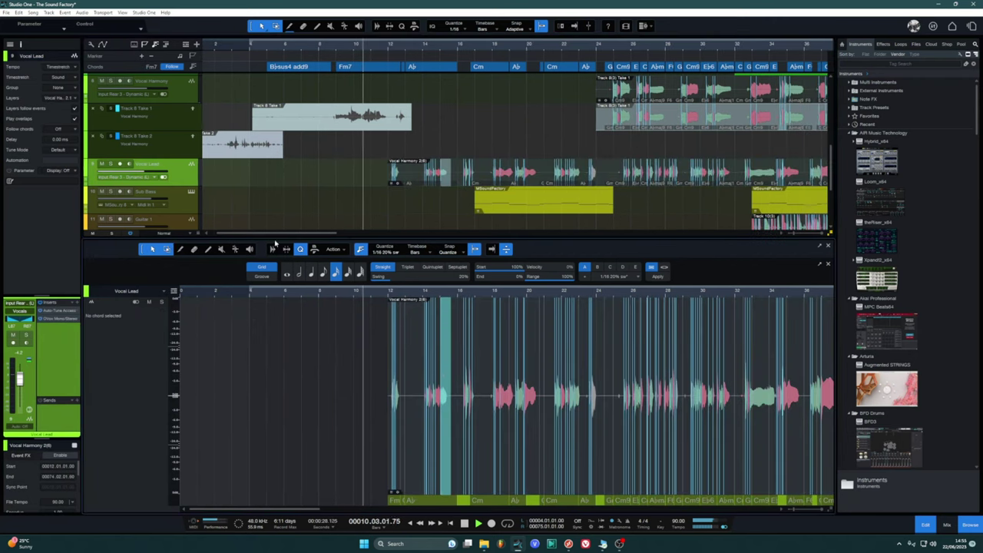
# Open the Vocal Lead track's audio event for editing in Melodyne and bring its detected notes into view.
pyautogui.click(341, 251)
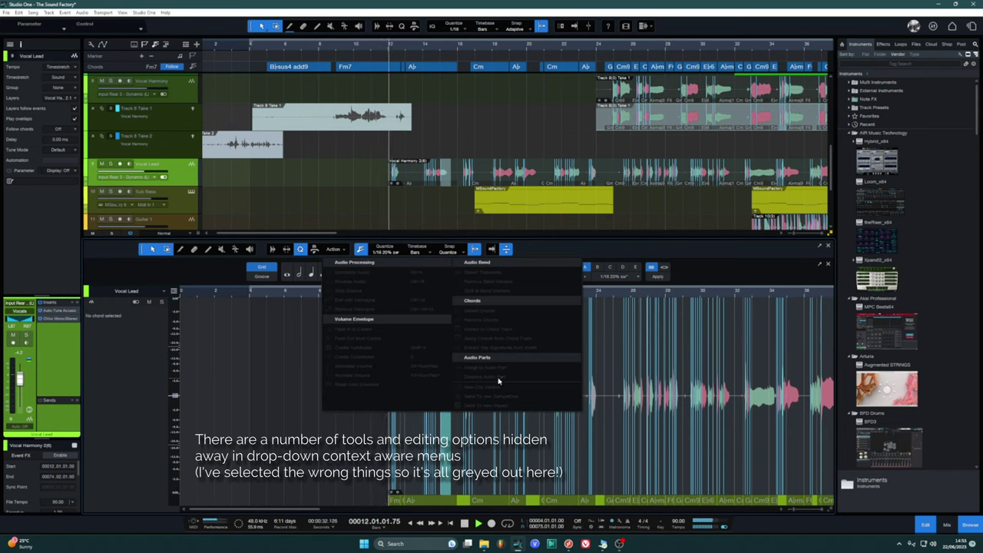
pyautogui.click(247, 262)
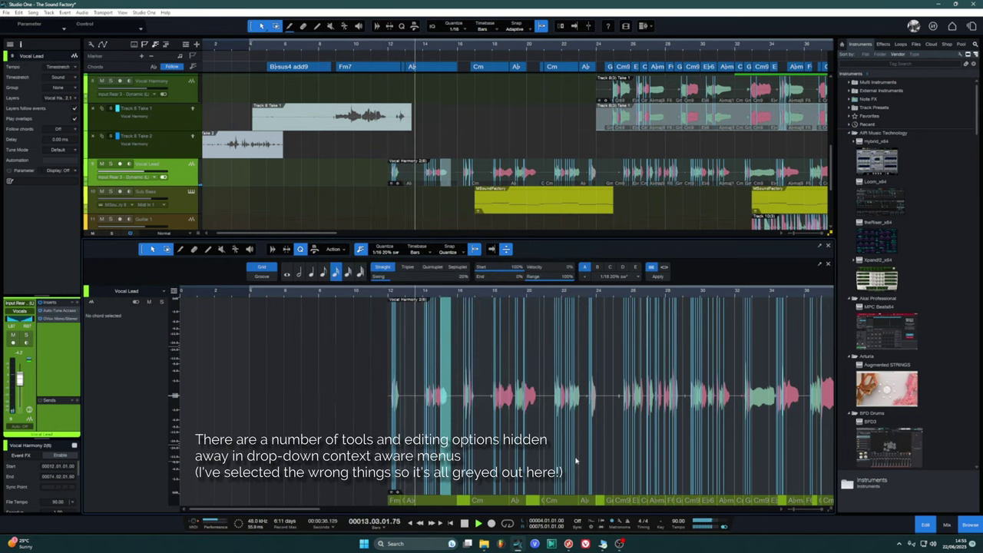
pyautogui.rightClick(413, 174)
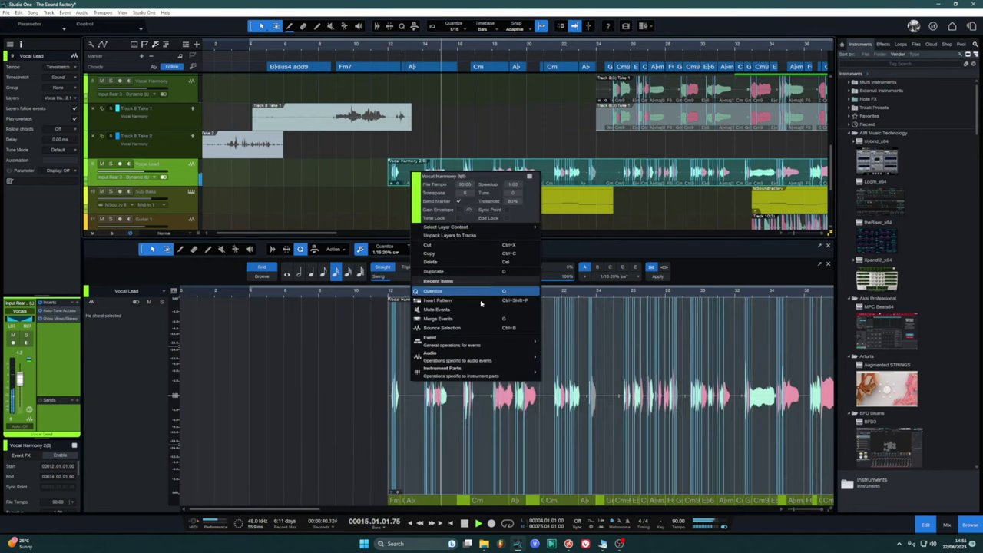
pyautogui.moveTo(507, 360)
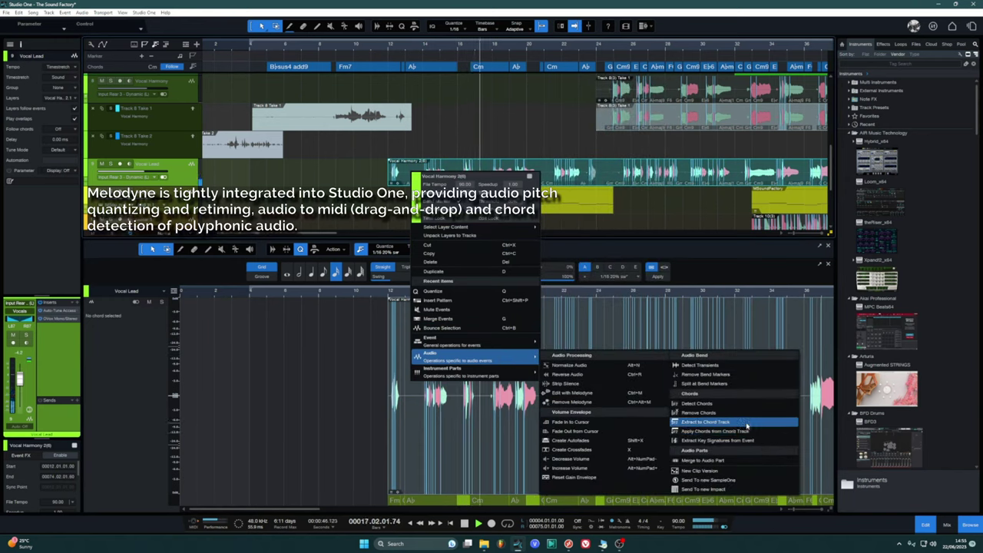
pyautogui.click(606, 393)
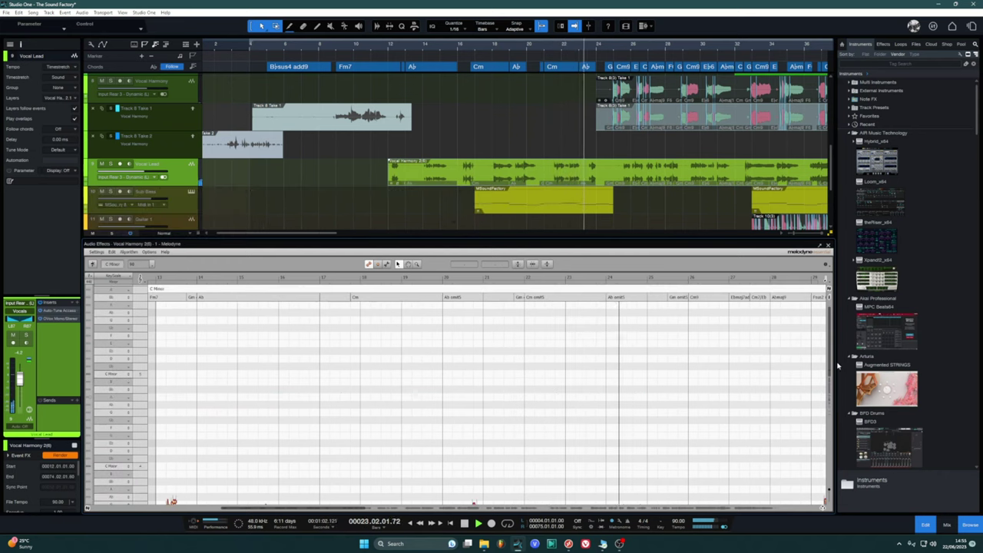
pyautogui.moveTo(837, 366); pyautogui.dragTo(833, 411)
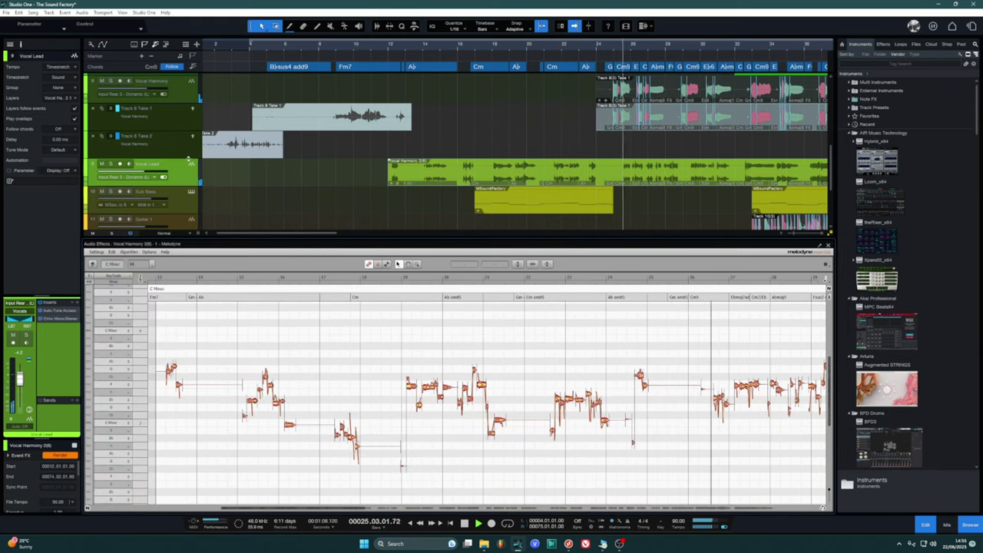
# Display the Piano track's part as a score in the editor and look through its notation.
pyautogui.scroll(3, 188, 159)
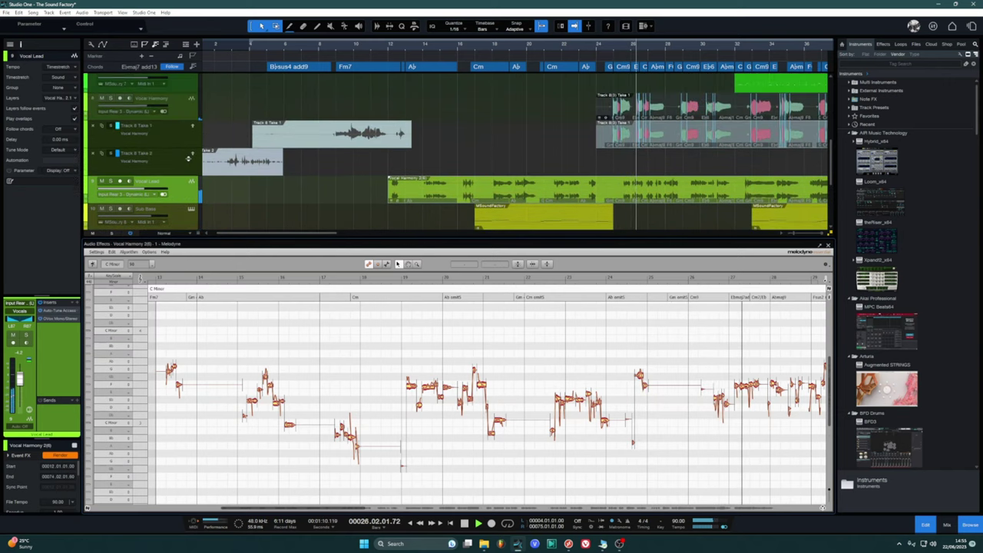
pyautogui.scroll(3, 188, 157)
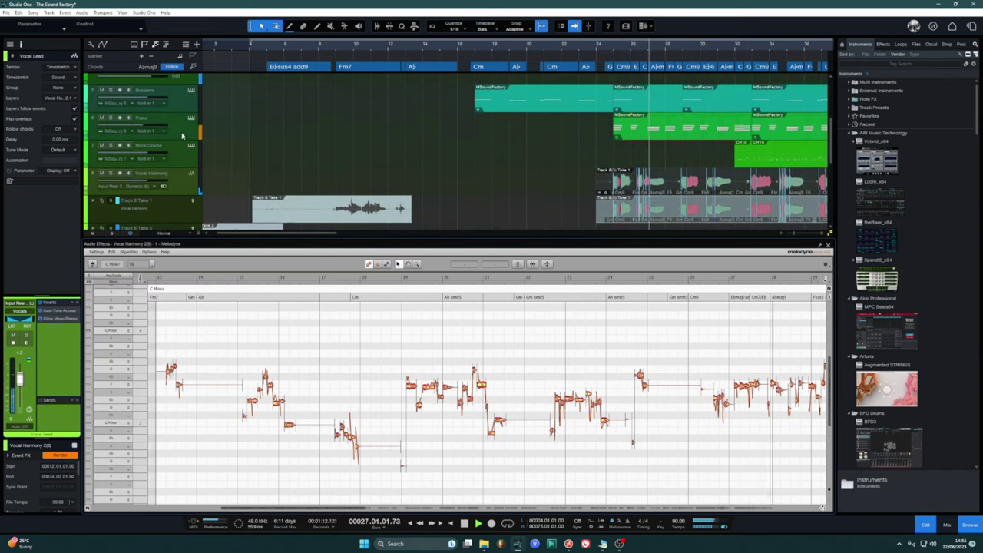
pyautogui.click(182, 136)
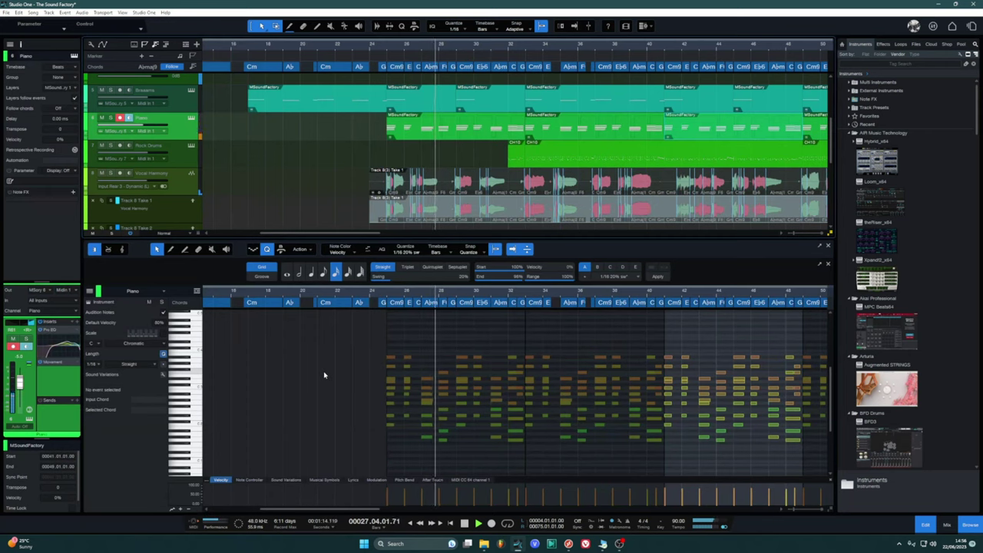
pyautogui.click(122, 248)
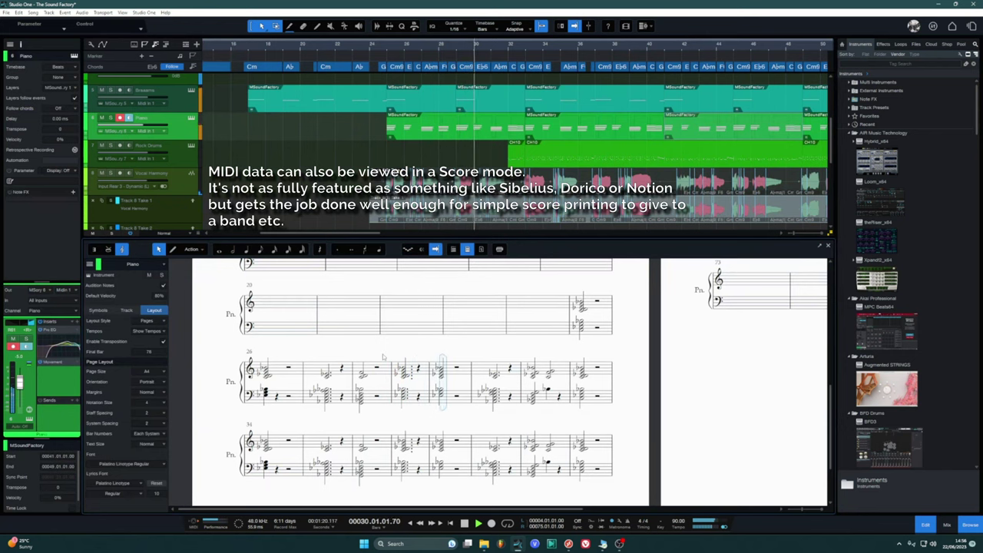
pyautogui.scroll(3, 382, 356)
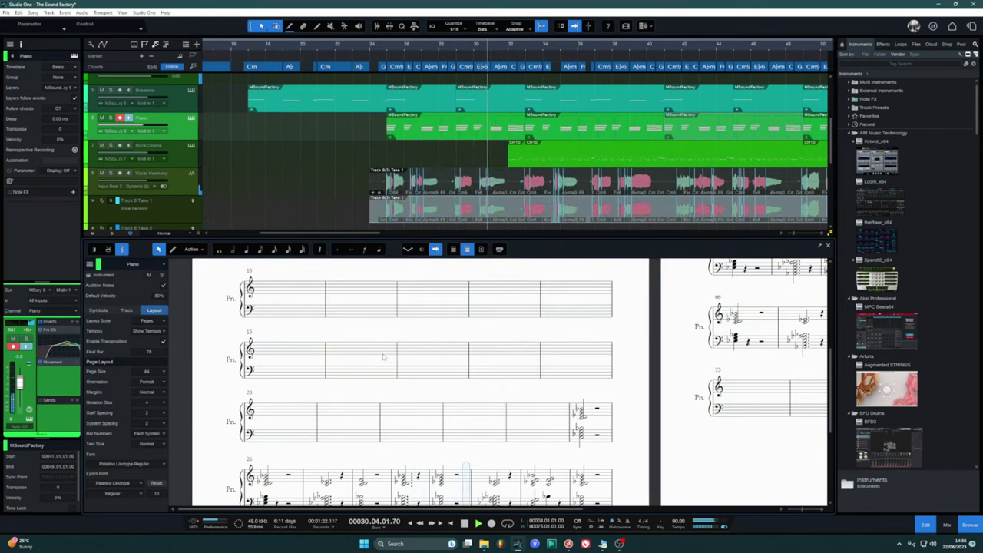
pyautogui.scroll(4, 382, 356)
pyautogui.scroll(-6, 383, 357)
pyautogui.scroll(-1, 384, 357)
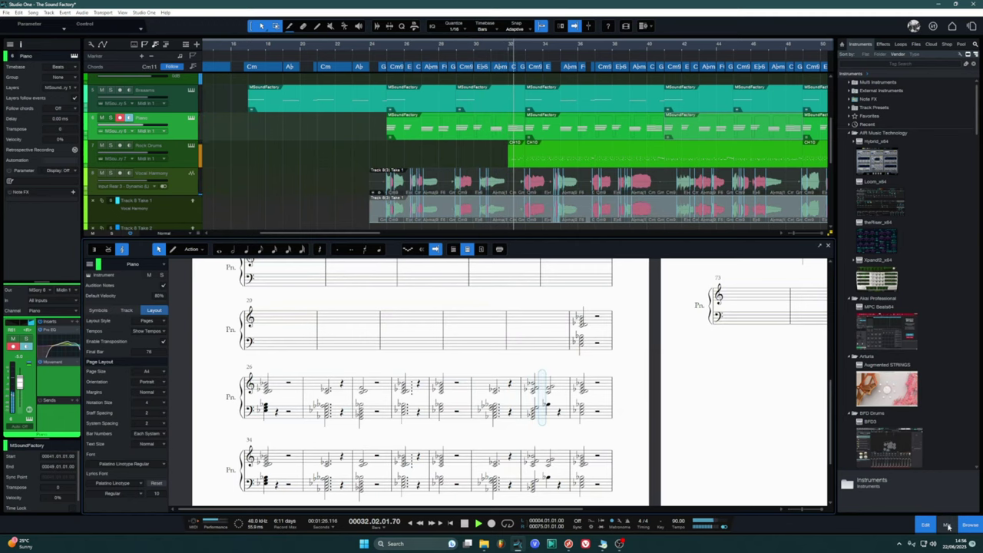
# Show the mixer, open the PRS Archon Mono/Stereo amp effect on Guitar 1, and select the Guitar 1 track.
pyautogui.press('F3')
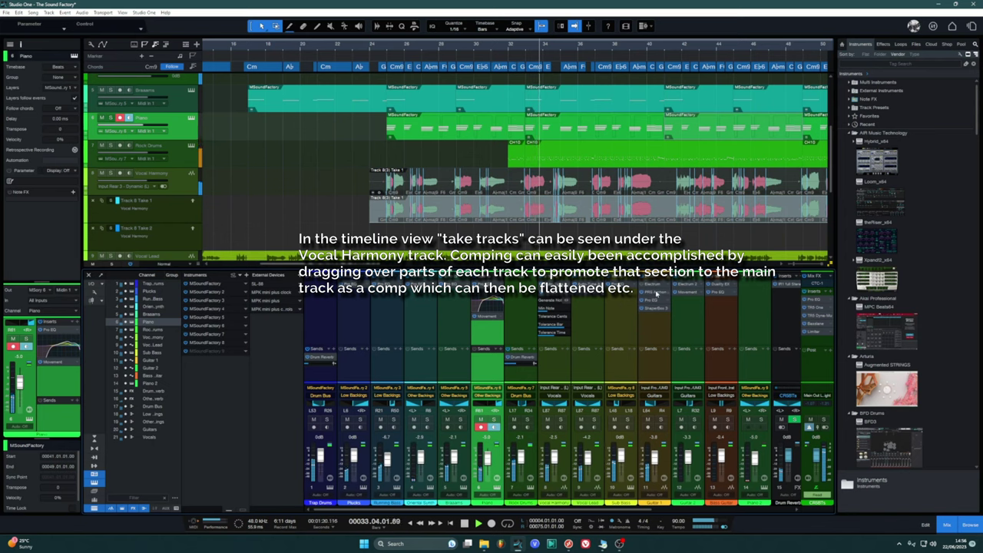
pyautogui.click(656, 294)
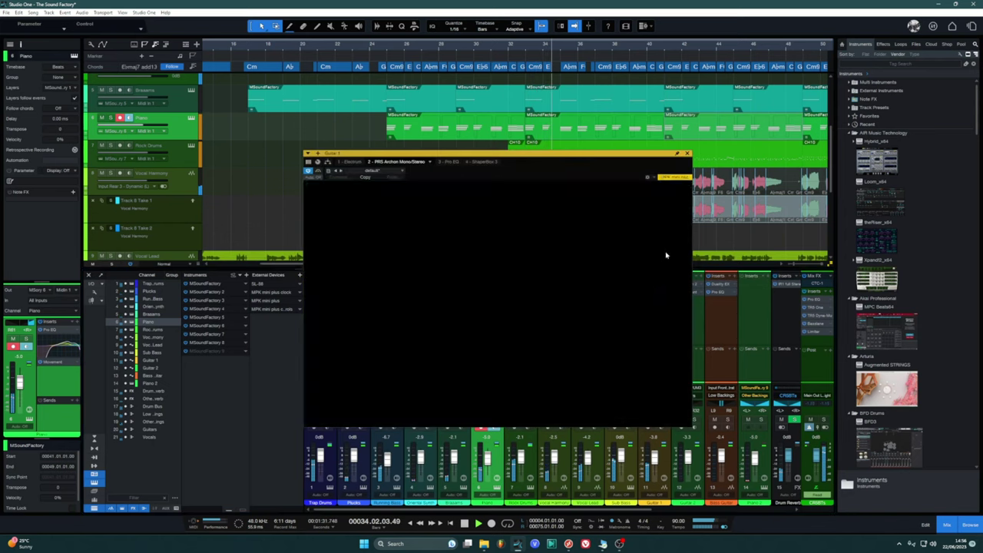
pyautogui.scroll(-6, 793, 223)
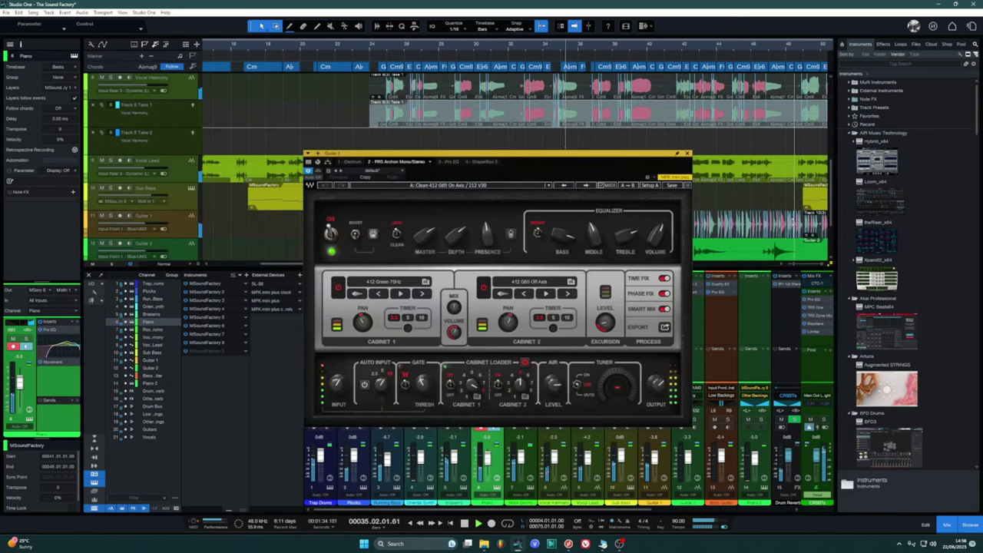
pyautogui.moveTo(536, 158); pyautogui.dragTo(486, 200)
pyautogui.click(179, 153)
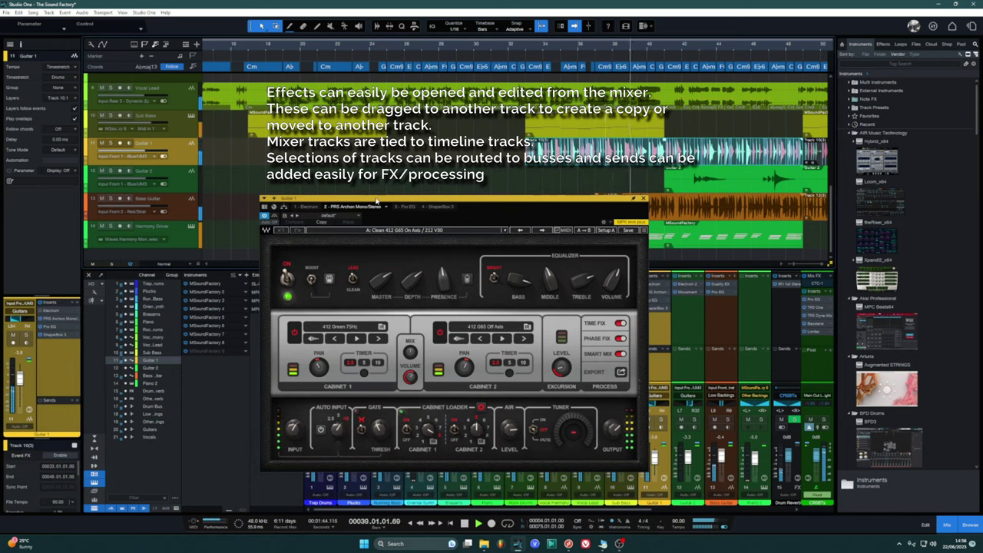
# Update the PRS Archon plug-in's thumbnail and view Guitar 1's ShaperBox 3 and Pro EQ effects.
pyautogui.click(386, 208)
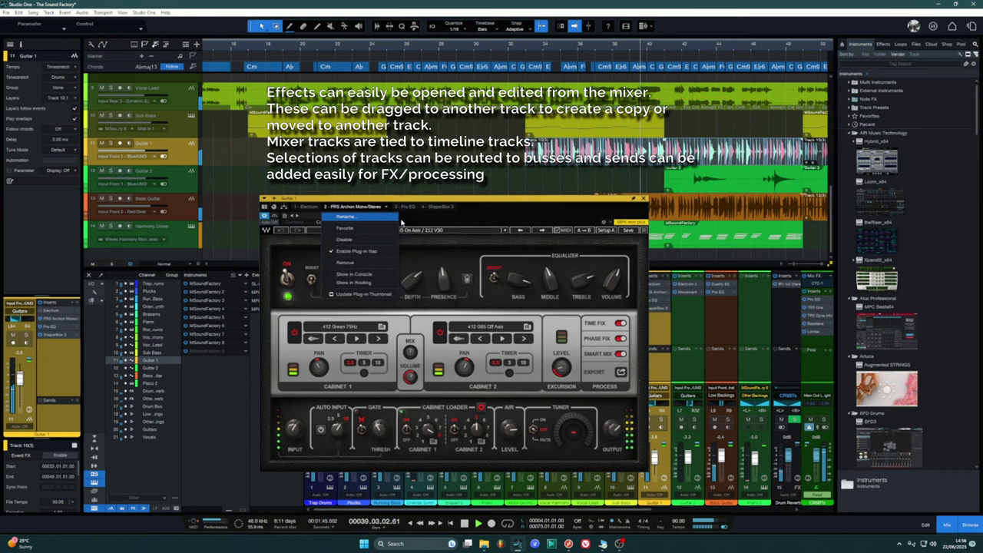
pyautogui.click(384, 296)
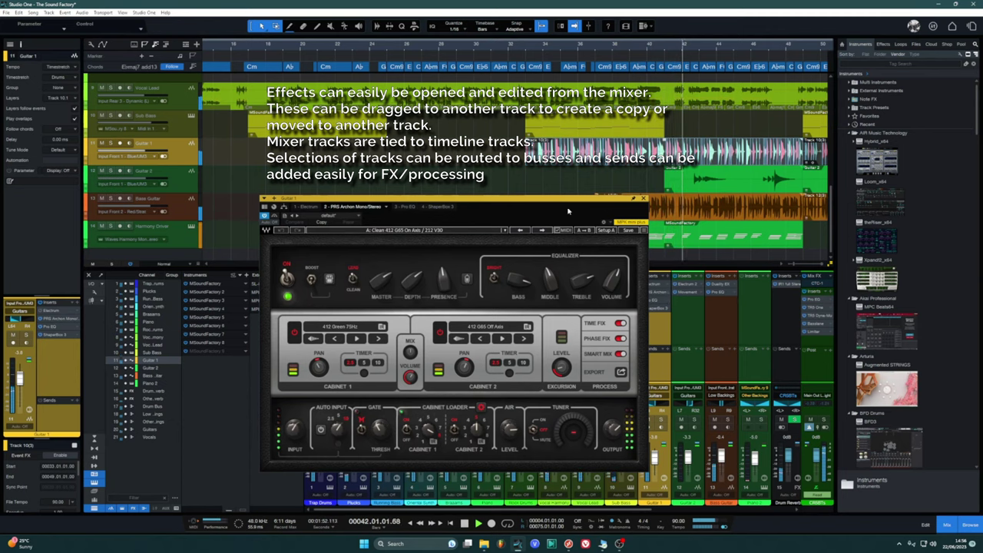
pyautogui.click(439, 207)
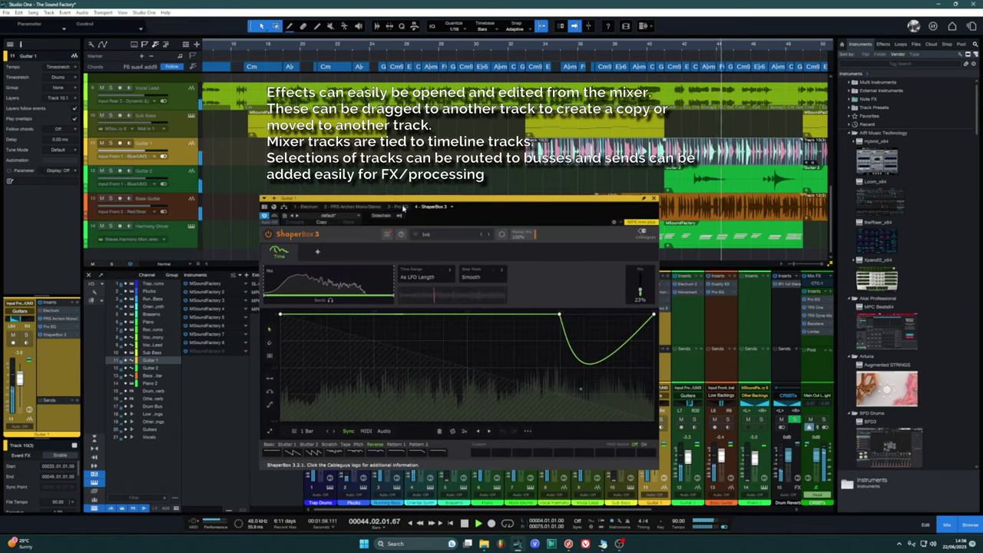
pyautogui.click(400, 207)
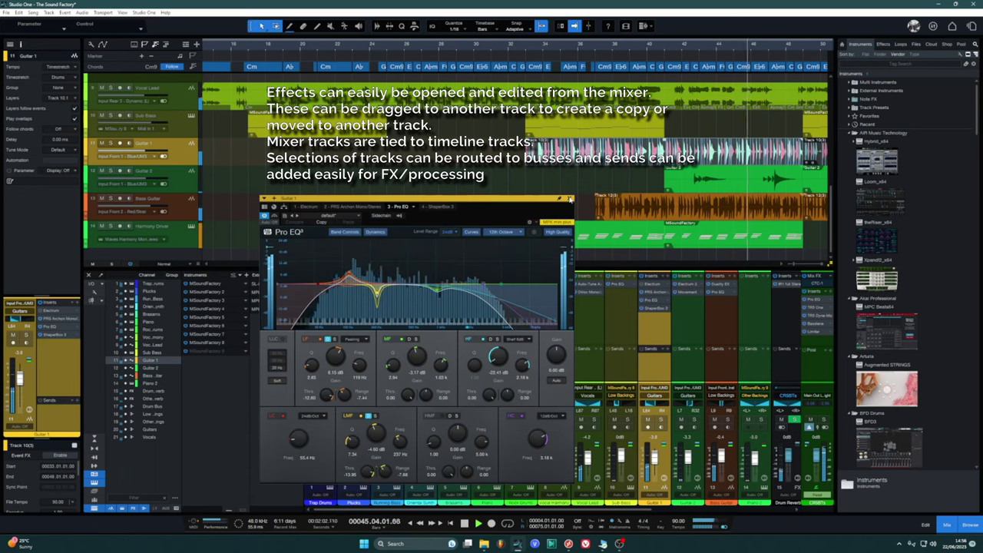
pyautogui.click(569, 199)
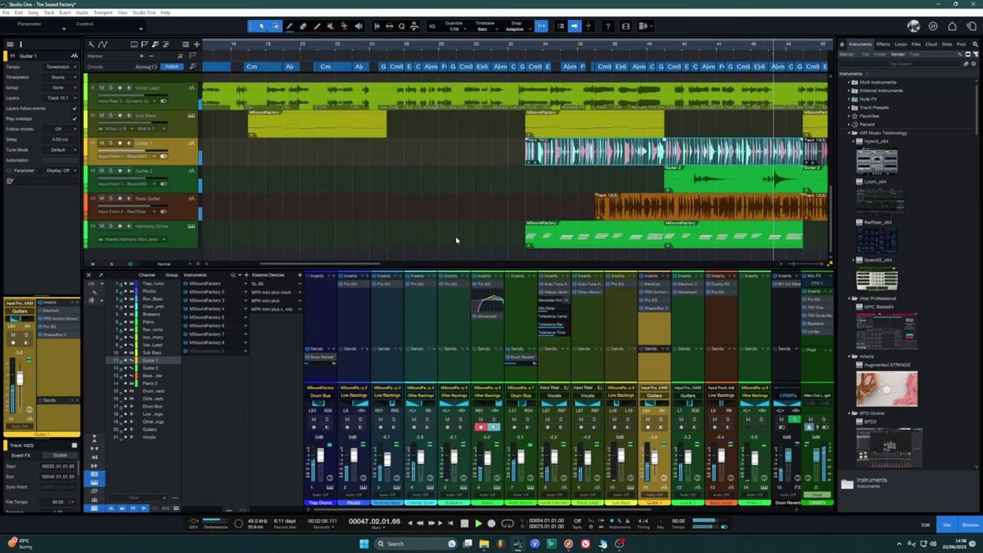
# View the settings of the CTC-1 Mix FX on the main output channel.
pyautogui.scroll(6, 461, 223)
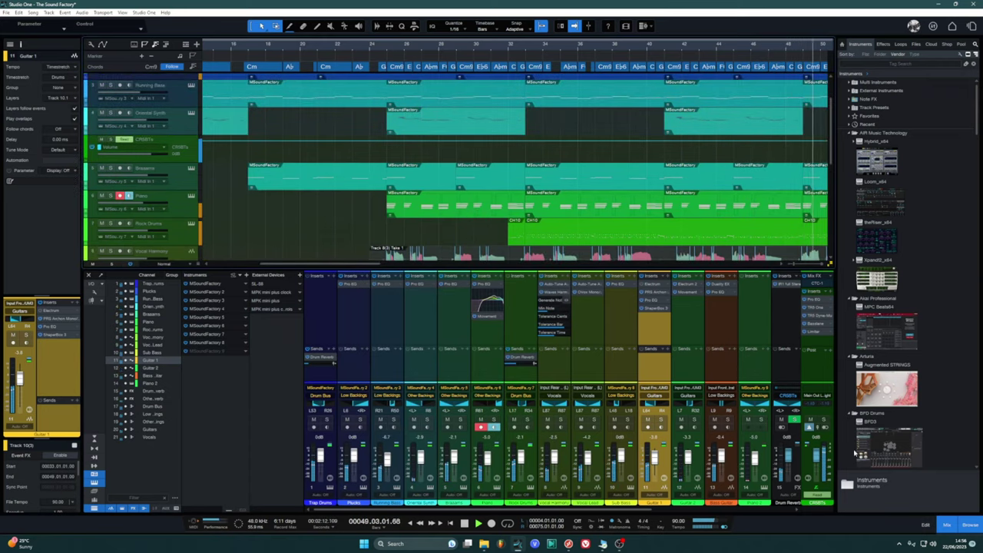
pyautogui.click(815, 285)
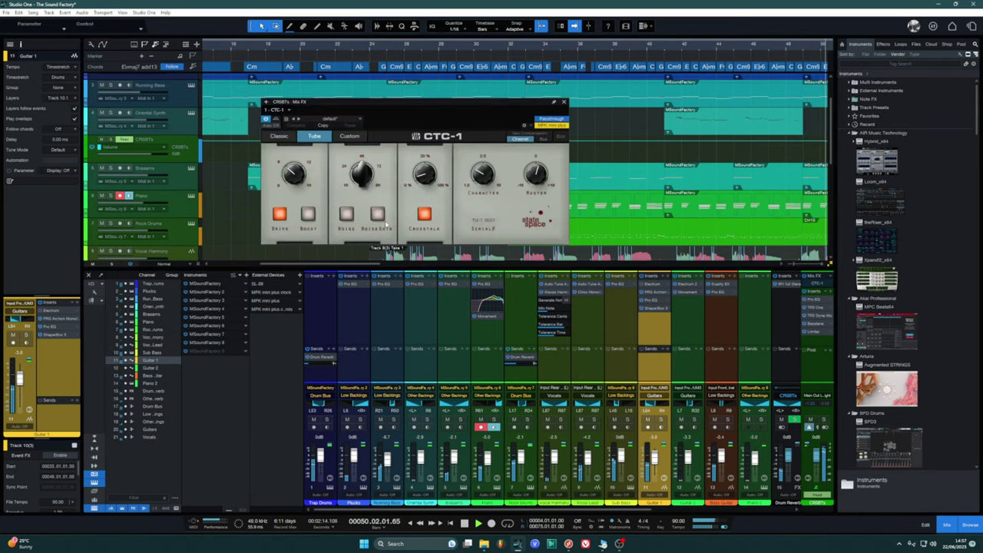
pyautogui.click(565, 102)
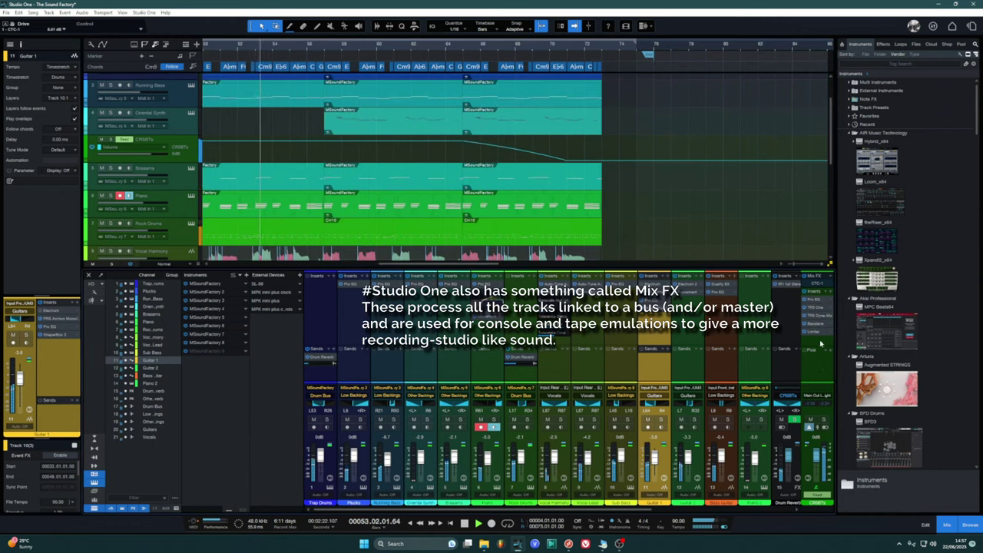
# Browse the installed instruments and effects grouped by vendor.
pyautogui.scroll(-5, 931, 213)
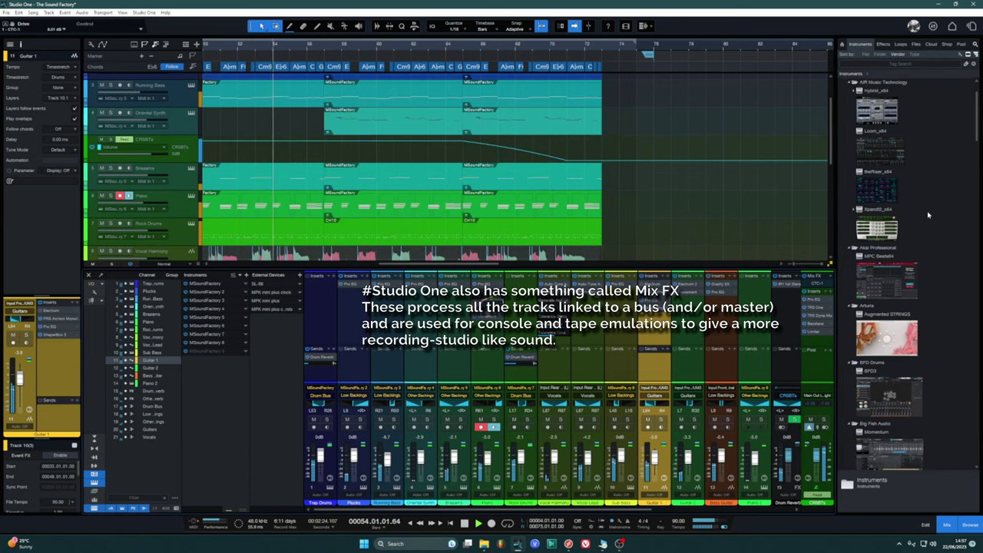
pyautogui.moveTo(977, 144); pyautogui.dragTo(978, 400)
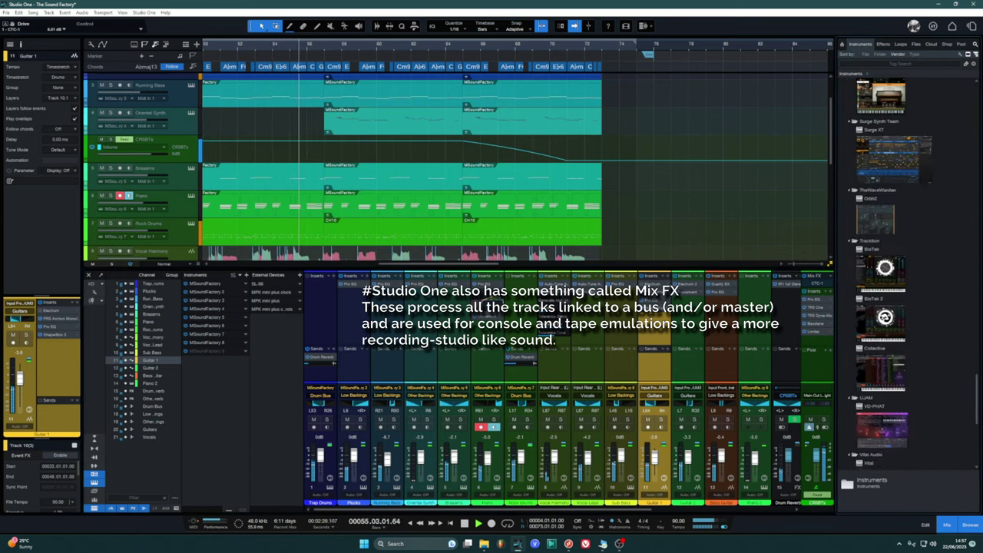
pyautogui.click(882, 44)
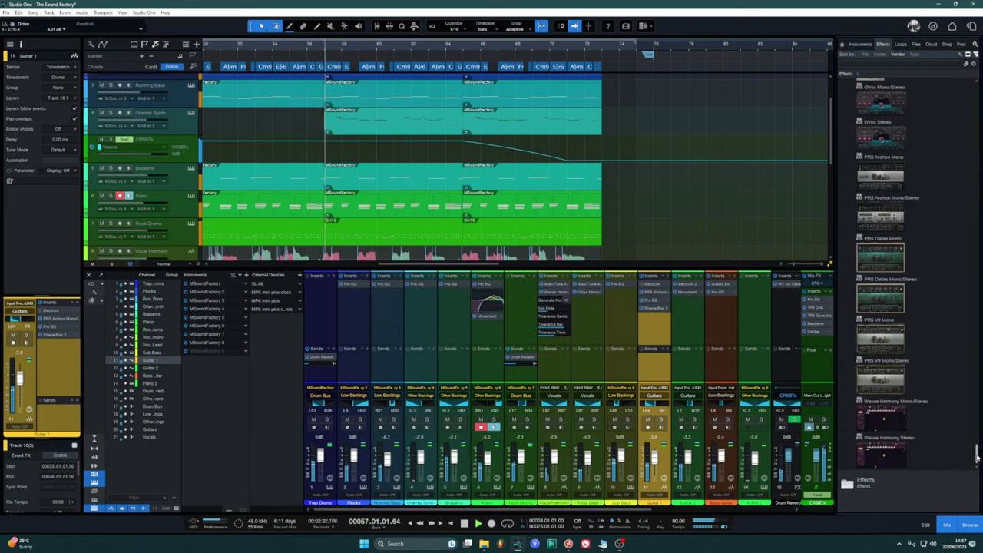
pyautogui.moveTo(977, 456); pyautogui.dragTo(976, 326)
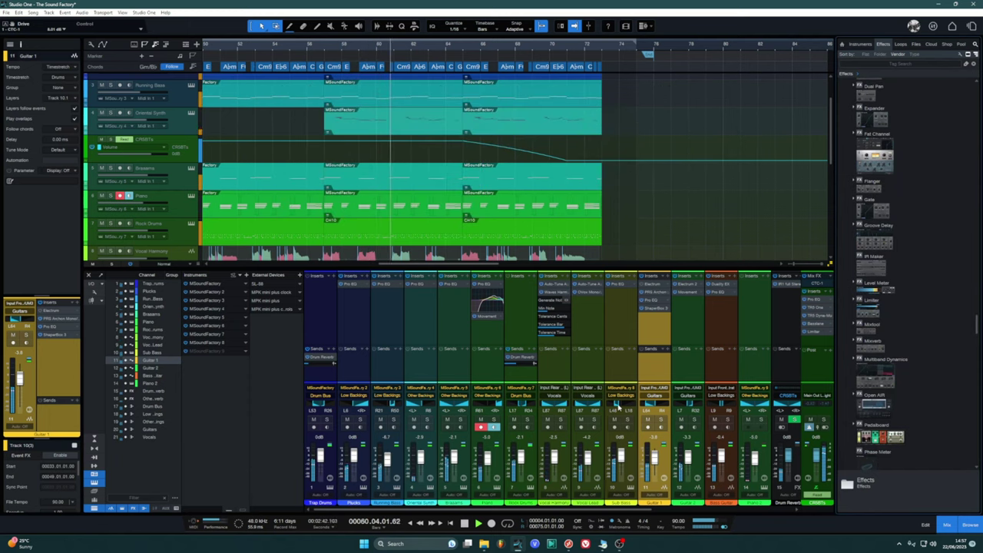
# Adjust the Sub Bass channel's stereo panning and reposition the song's End marker.
pyautogui.moveTo(619, 404); pyautogui.dragTo(625, 408)
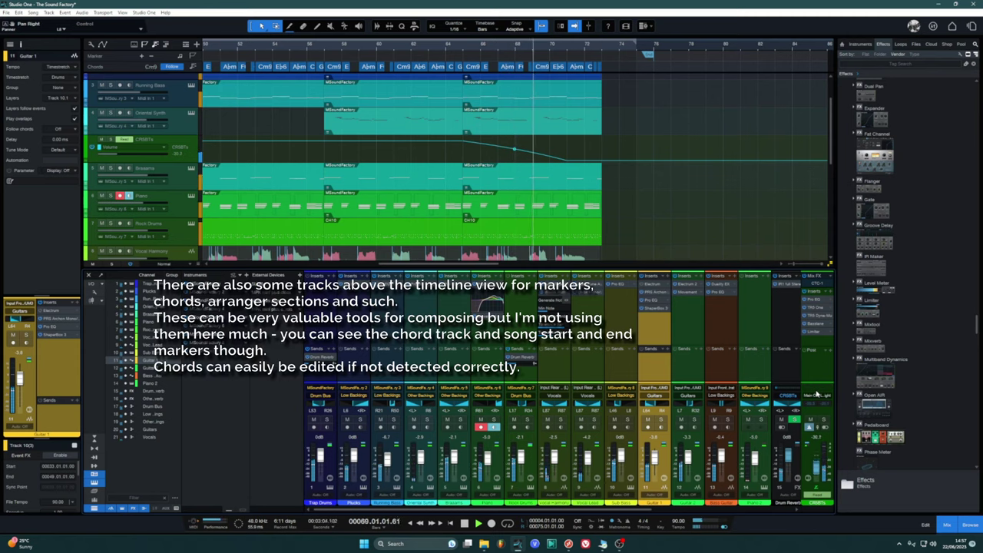
pyautogui.click(649, 54)
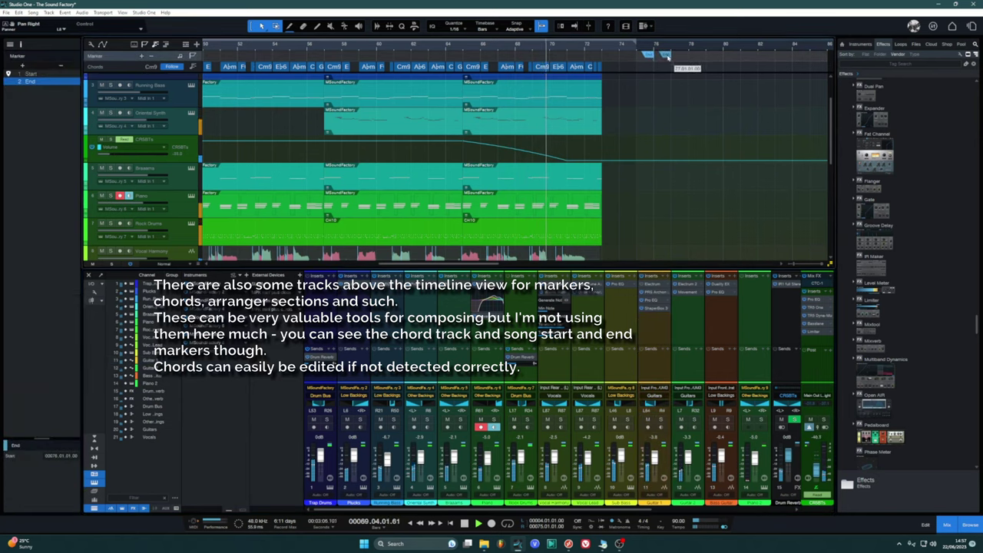
# Change the E♭6 chord at bar 70 of the chord track to D6.
pyautogui.click(556, 68)
pyautogui.doubleClick(557, 67)
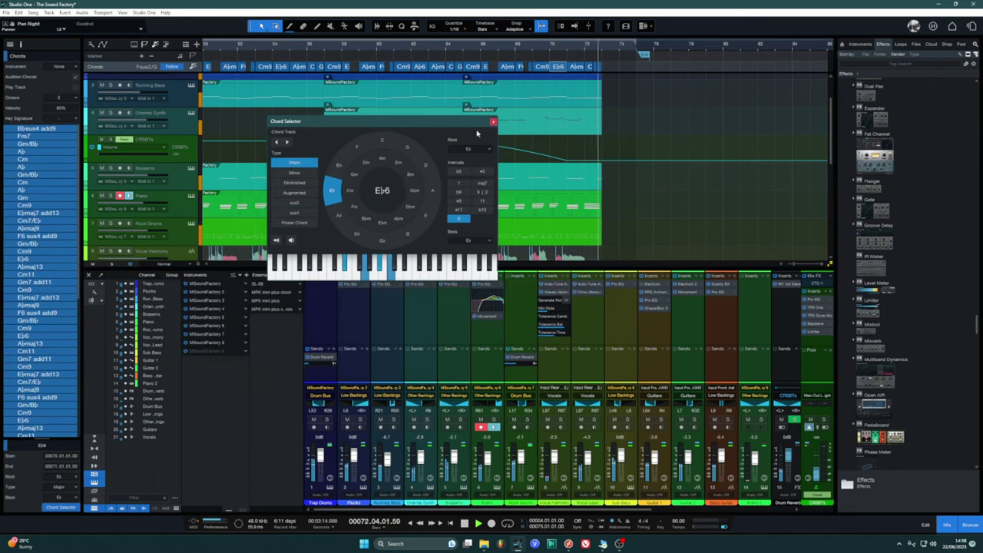
pyautogui.click(424, 163)
pyautogui.click(493, 121)
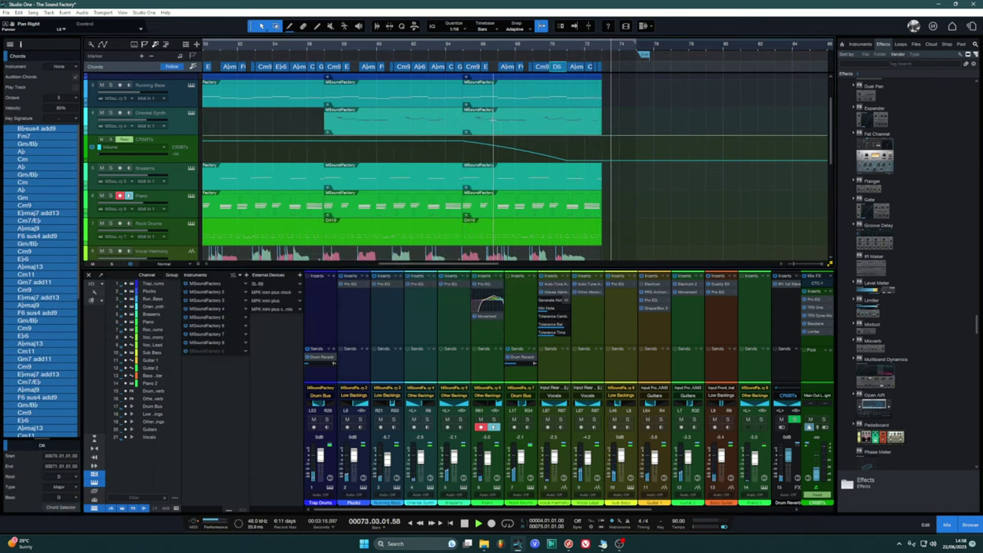